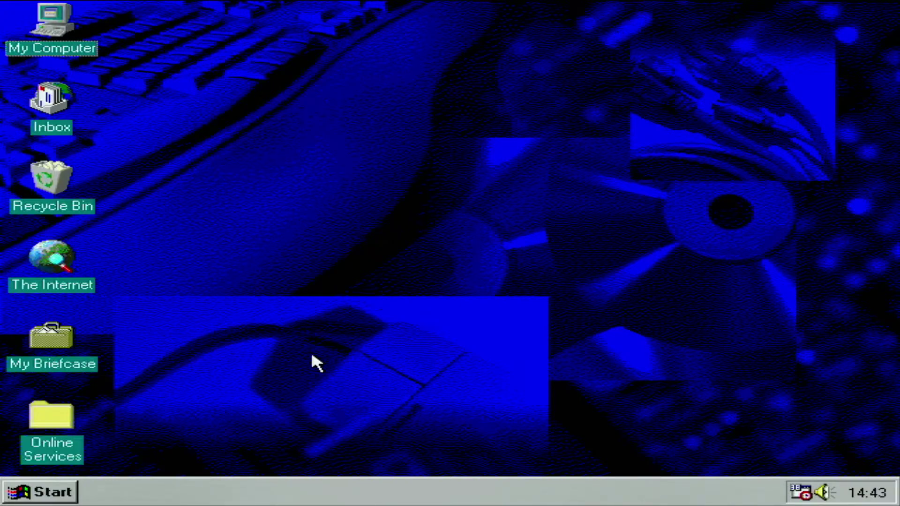
Raise the system sound volume to nearly its maximum level
{"action": "left_click", "coordinate": [824, 492]}
{"action": "left_click_drag", "start_coordinate": [756, 424], "coordinate": [747, 367]}
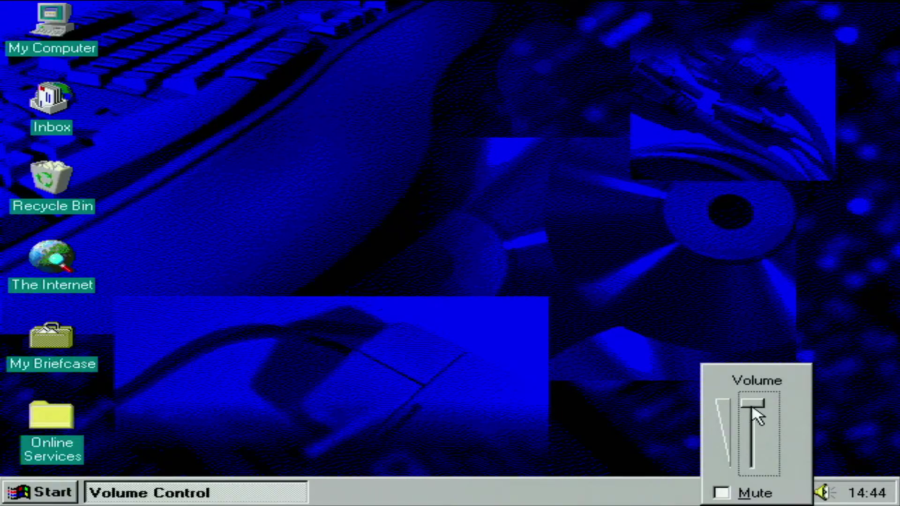
{"action": "left_click_drag", "start_coordinate": [757, 405], "coordinate": [754, 402]}
{"action": "left_click", "coordinate": [722, 326]}
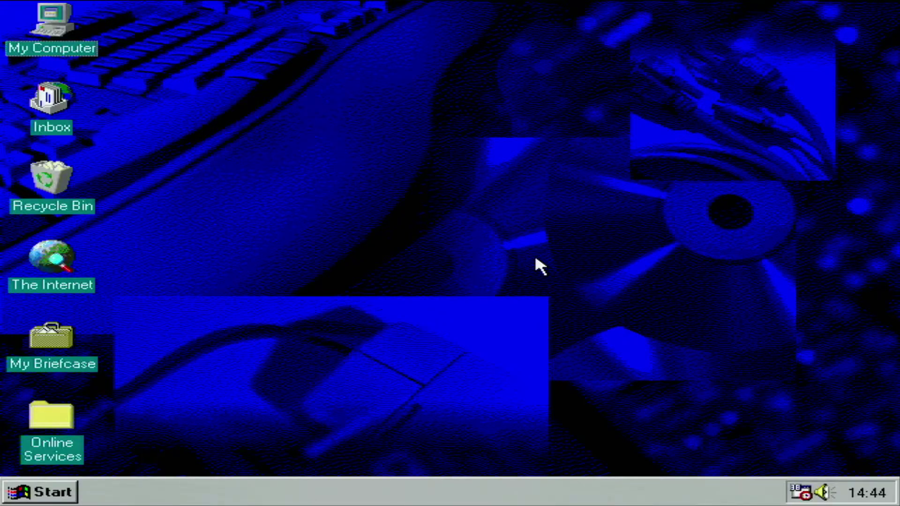
Open the System properties from the Control Panel
{"action": "left_click", "coordinate": [26, 493]}
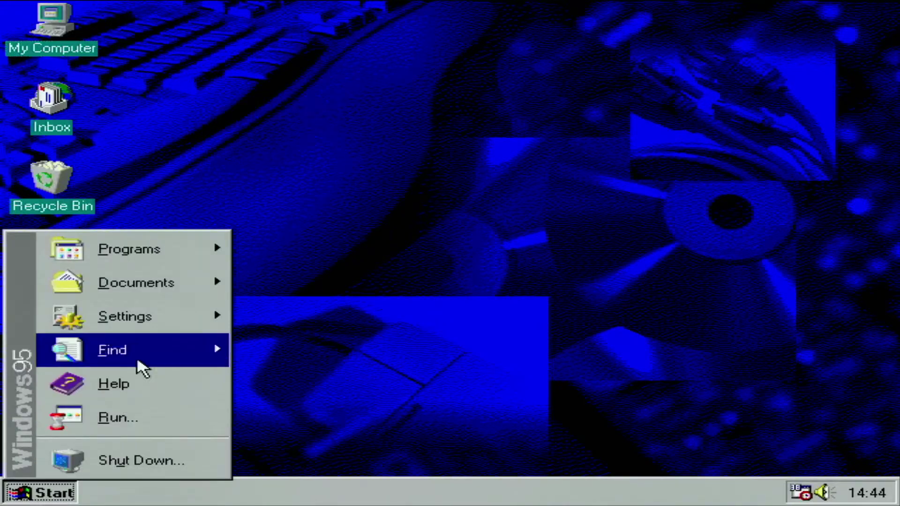
{"action": "mouse_move", "coordinate": [167, 322]}
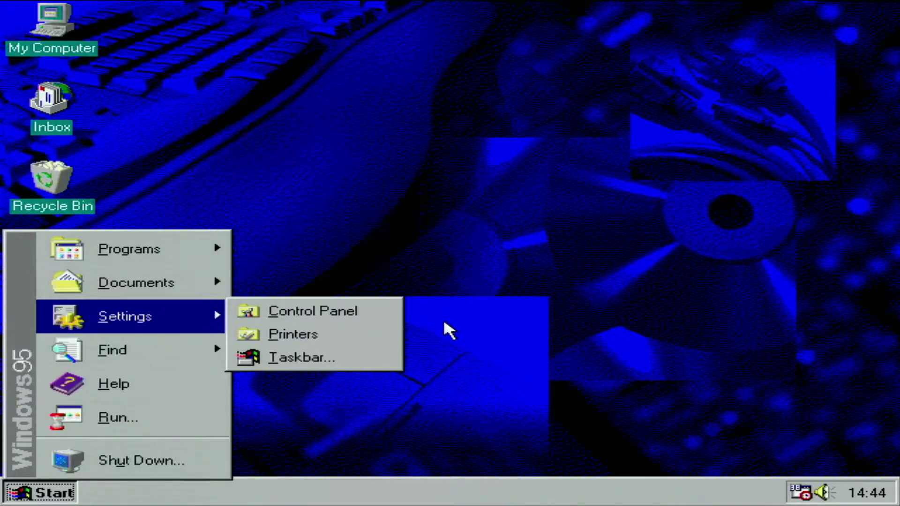
{"action": "left_click", "coordinate": [312, 315]}
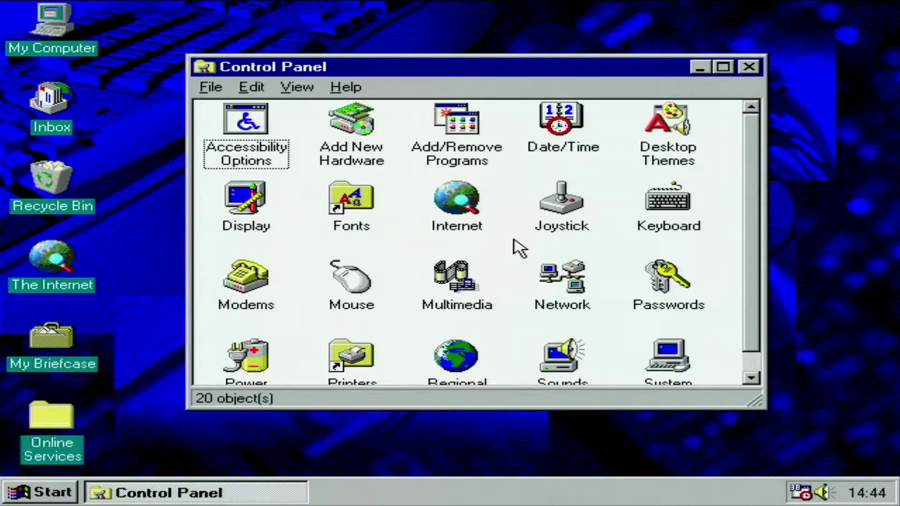
{"action": "left_click_drag", "start_coordinate": [753, 212], "coordinate": [752, 296]}
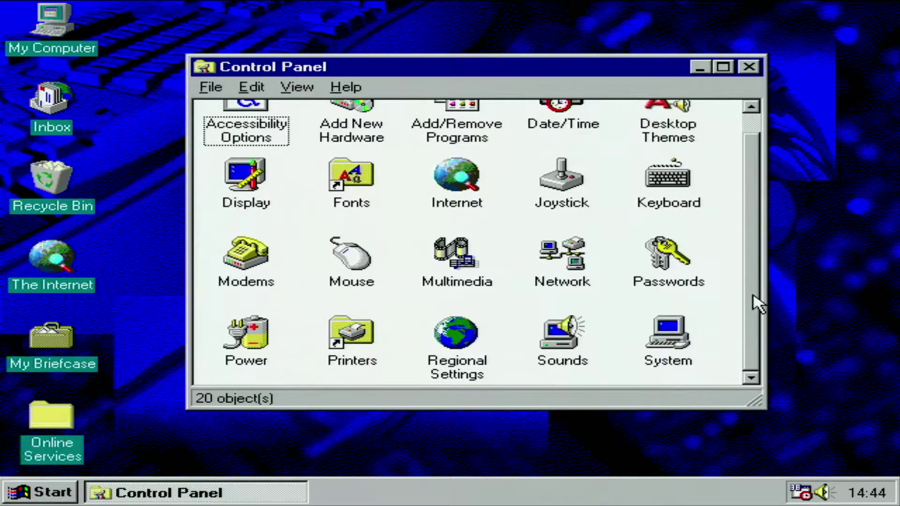
{"action": "double_click", "coordinate": [685, 322]}
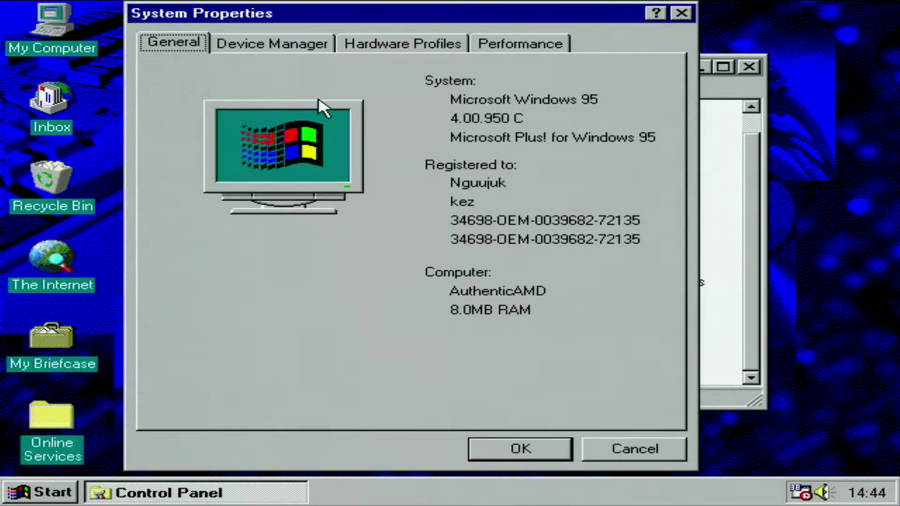
Review the system's Device Manager, Hardware Profiles and Performance information, and close the System properties and Control Panel
{"action": "left_click", "coordinate": [264, 47]}
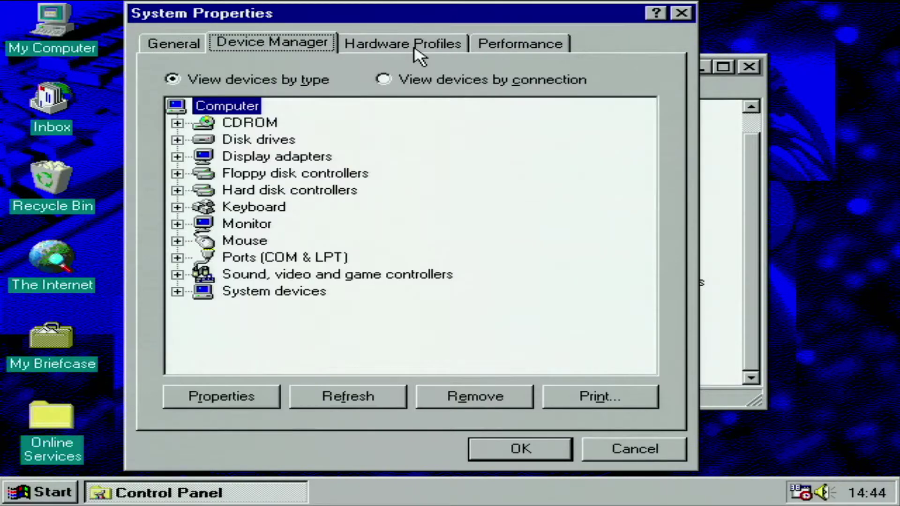
{"action": "left_click", "coordinate": [419, 47]}
{"action": "left_click", "coordinate": [519, 47]}
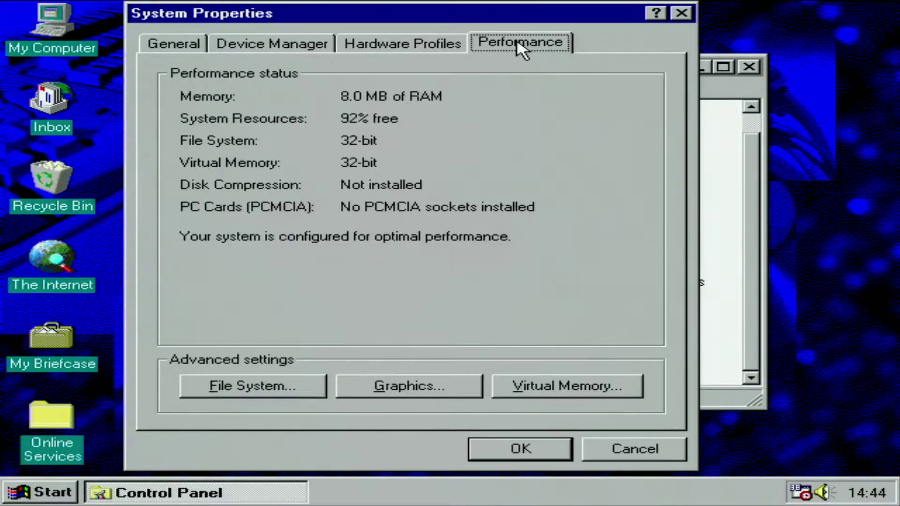
{"action": "left_click", "coordinate": [687, 16]}
{"action": "left_click_drag", "start_coordinate": [760, 251], "coordinate": [759, 152]}
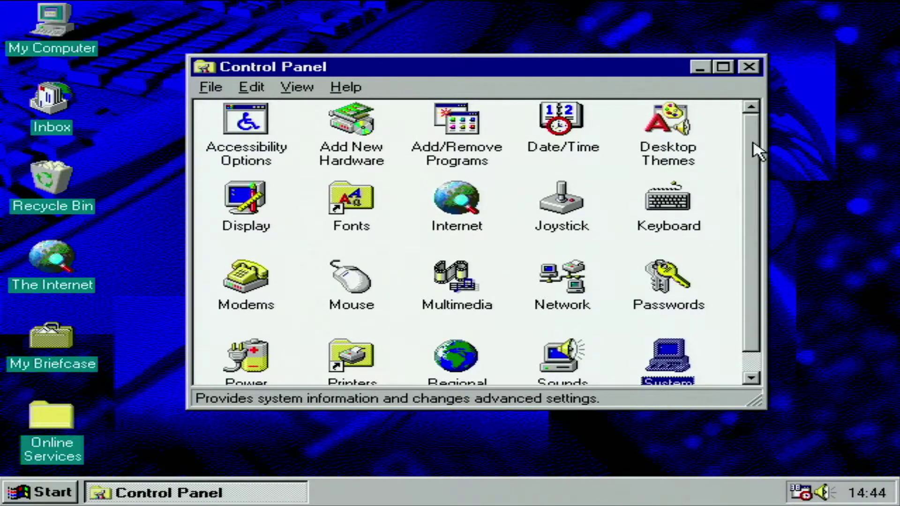
{"action": "left_click", "coordinate": [748, 67]}
Open the desktop's display properties and look through the Screen Saver, Appearance, Plus! and Settings pages
{"action": "right_click", "coordinate": [527, 118]}
{"action": "left_click", "coordinate": [628, 248]}
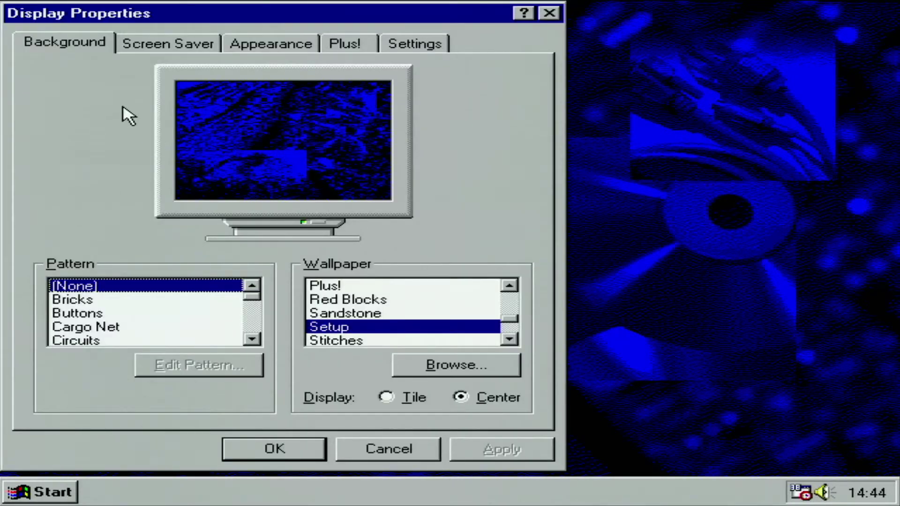
{"action": "left_click", "coordinate": [196, 45]}
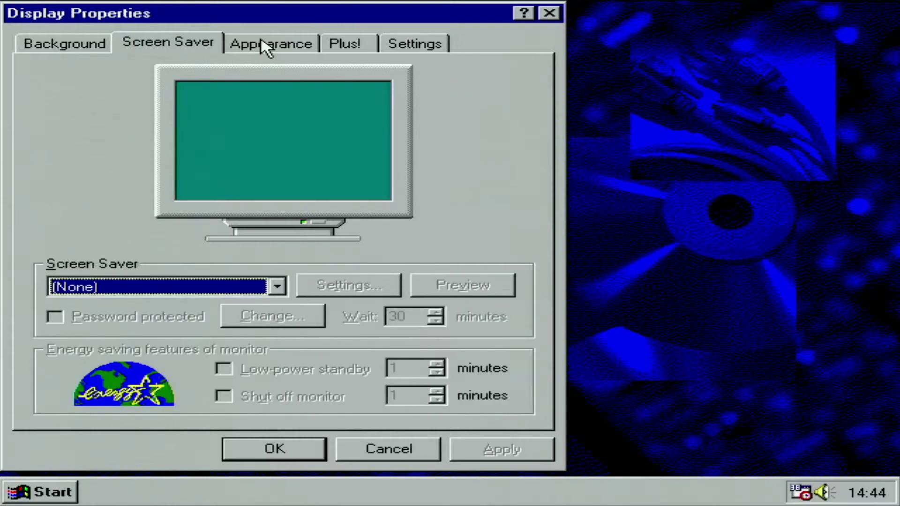
{"action": "left_click", "coordinate": [300, 44]}
{"action": "left_click", "coordinate": [347, 47]}
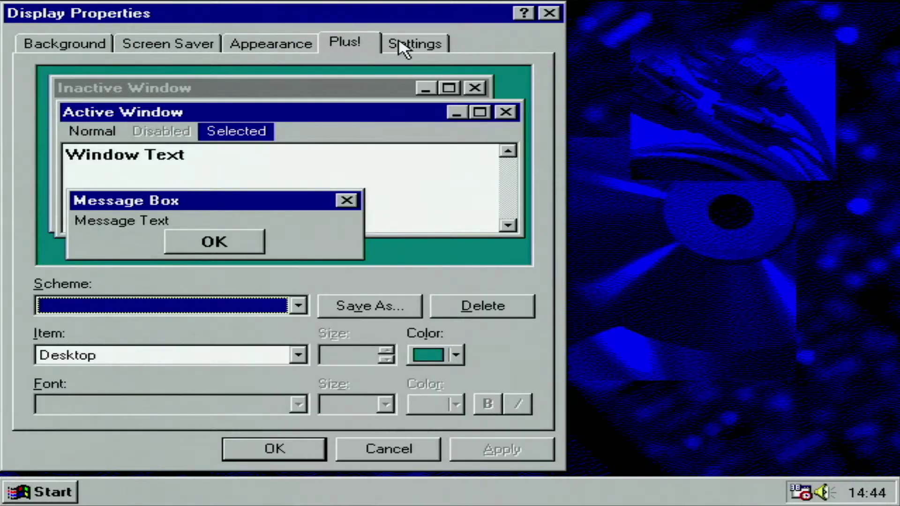
{"action": "left_click", "coordinate": [401, 47]}
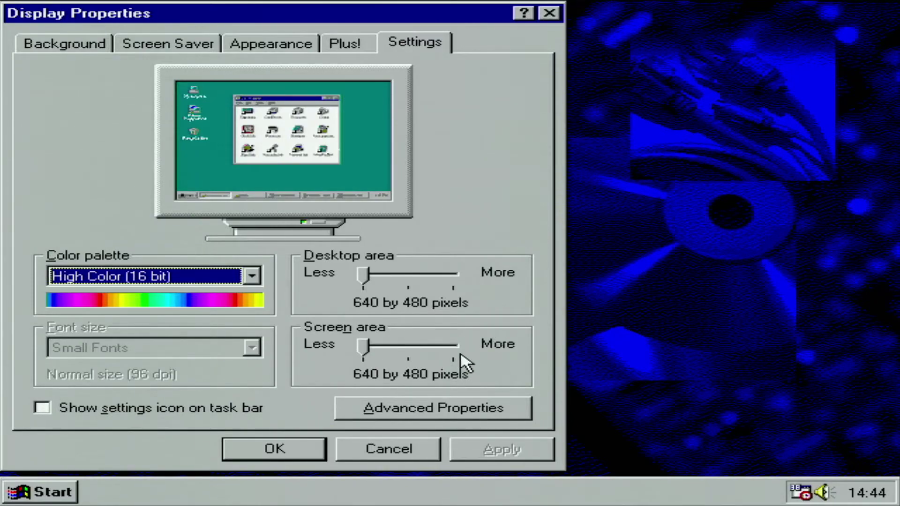
Examine the advanced display properties for the graphics adapter, the monitor and performance
{"action": "left_click", "coordinate": [477, 412]}
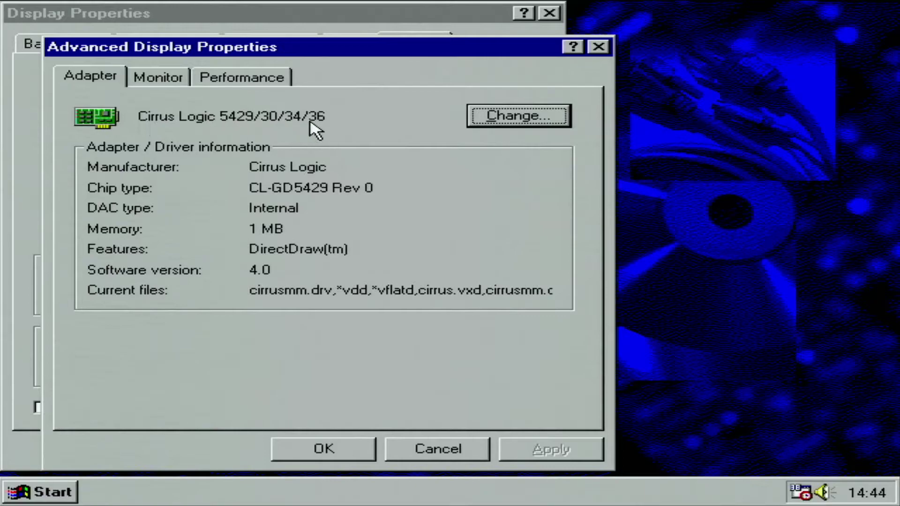
{"action": "left_click", "coordinate": [142, 83]}
{"action": "left_click", "coordinate": [264, 85]}
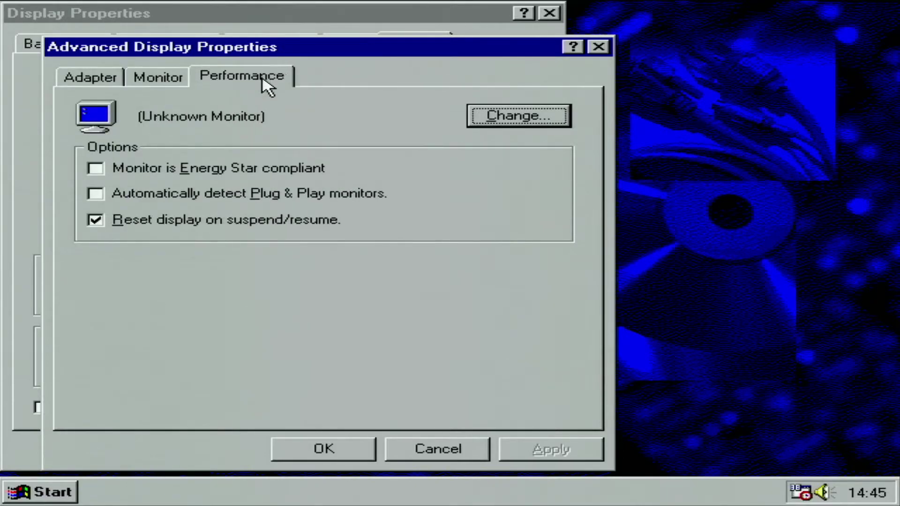
{"action": "left_click", "coordinate": [83, 83]}
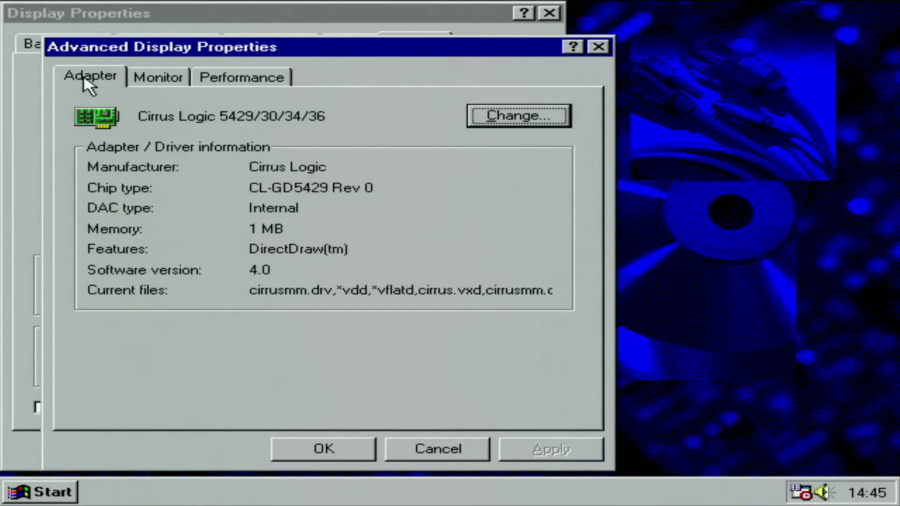
View the option to change the display adapter, cancel it, and close the display properties without changes
{"action": "left_click", "coordinate": [513, 115]}
{"action": "left_click", "coordinate": [596, 406]}
{"action": "left_click", "coordinate": [424, 448]}
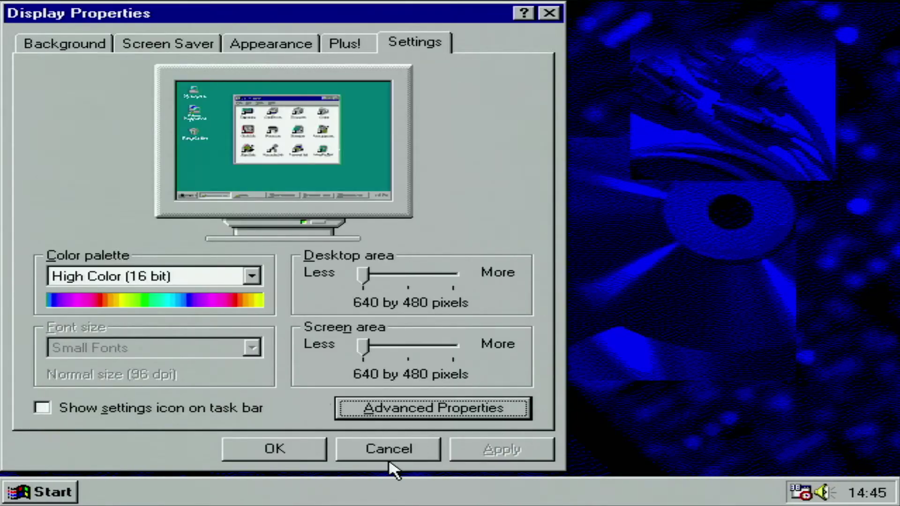
{"action": "left_click", "coordinate": [381, 452]}
{"action": "left_click_drag", "start_coordinate": [330, 230], "coordinate": [530, 352]}
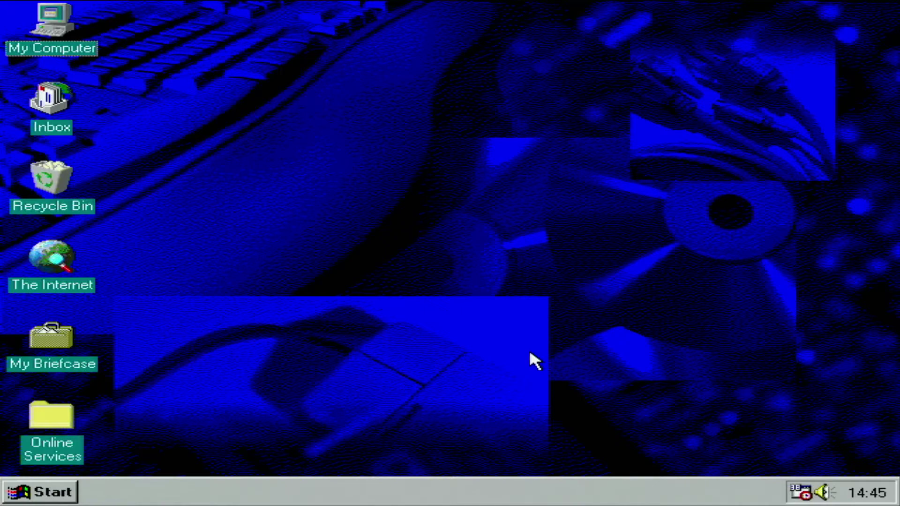
Browse the installed program groups, including Multimedia, Games and System Tools under Accessories, and the Sierra group
{"action": "left_click", "coordinate": [40, 492]}
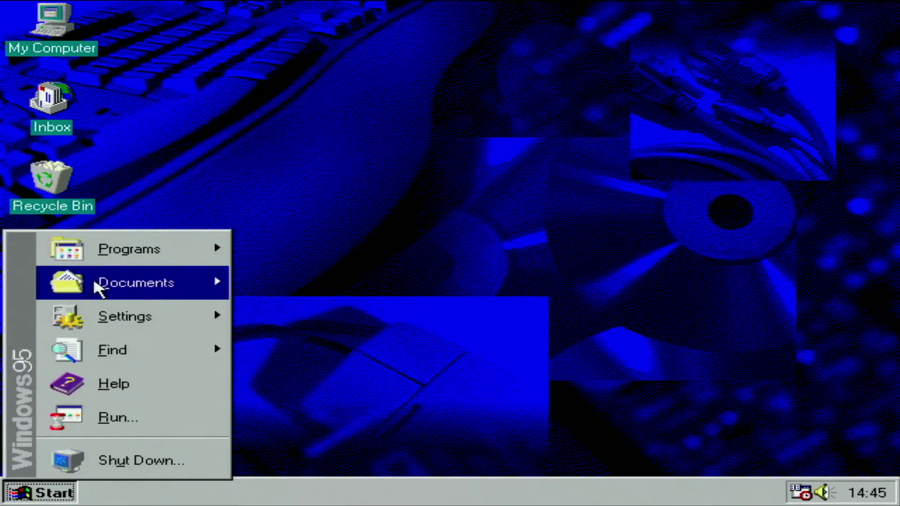
{"action": "mouse_move", "coordinate": [131, 253]}
{"action": "mouse_move", "coordinate": [315, 259]}
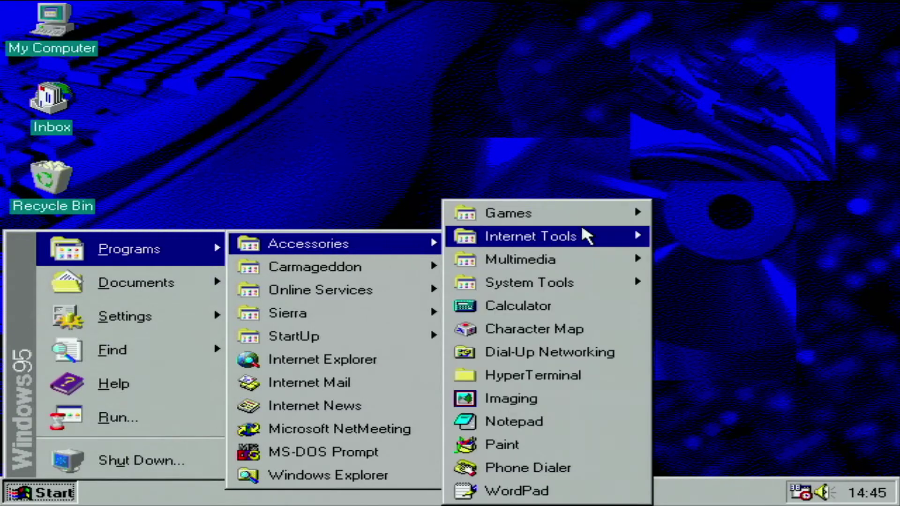
{"action": "mouse_move", "coordinate": [614, 267]}
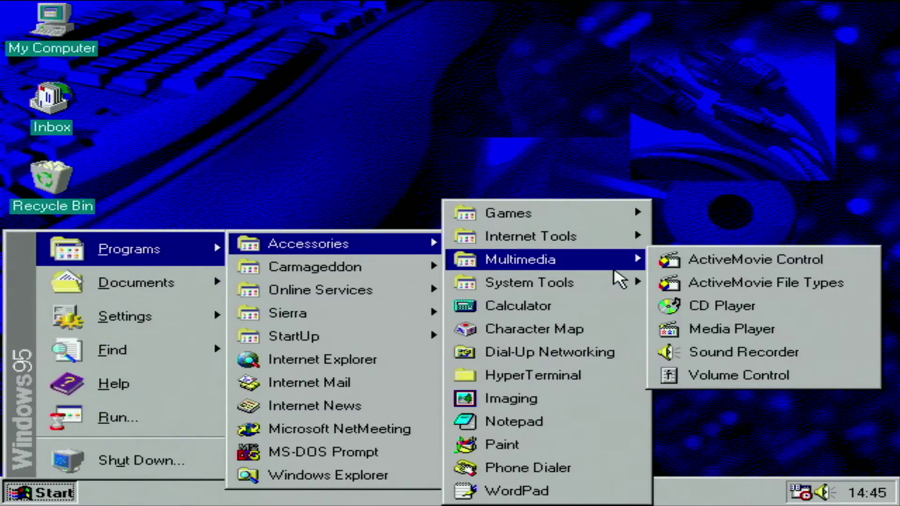
{"action": "mouse_move", "coordinate": [615, 287]}
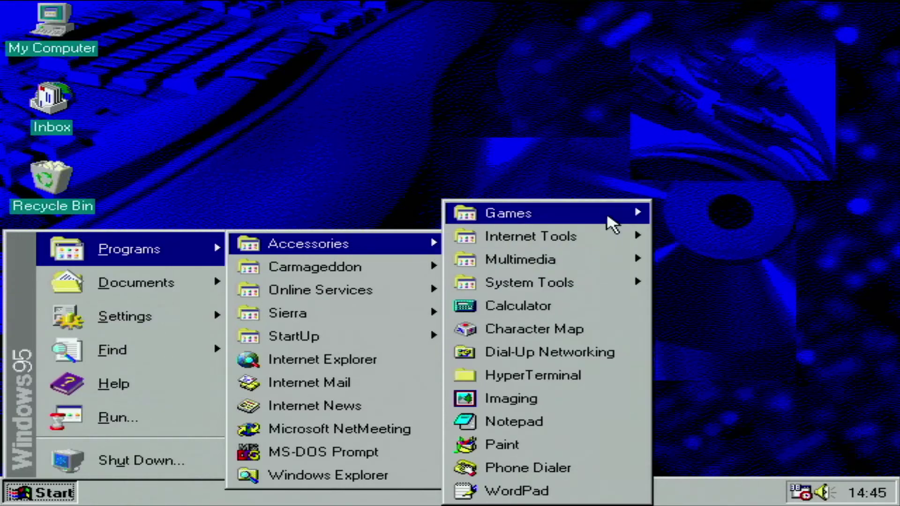
{"action": "mouse_move", "coordinate": [612, 224]}
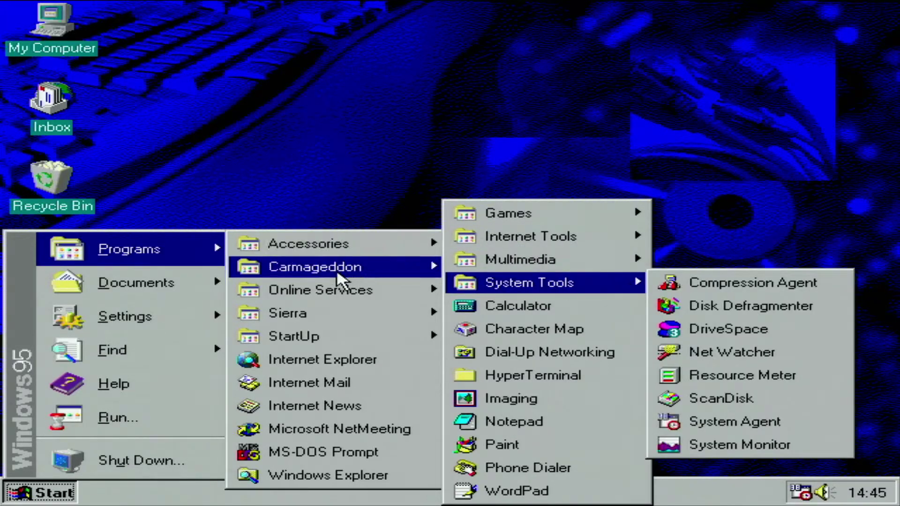
{"action": "mouse_move", "coordinate": [374, 317]}
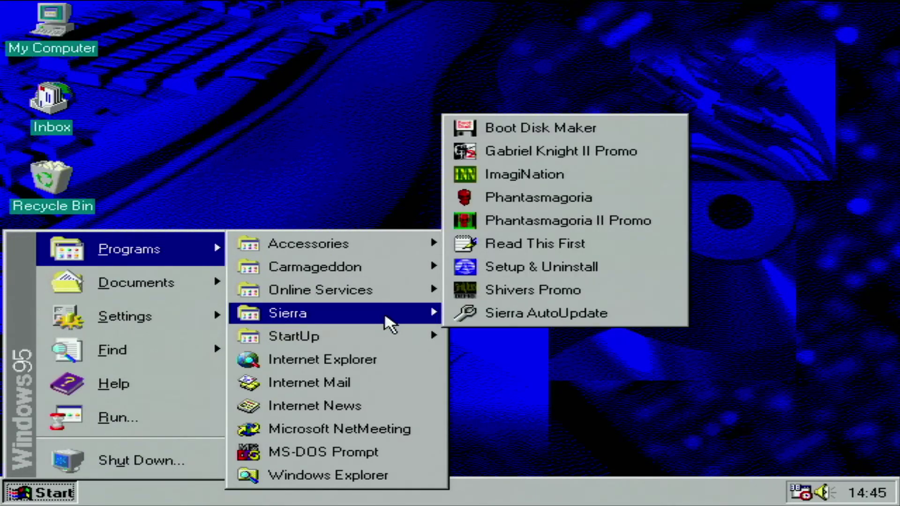
{"action": "left_click", "coordinate": [588, 429]}
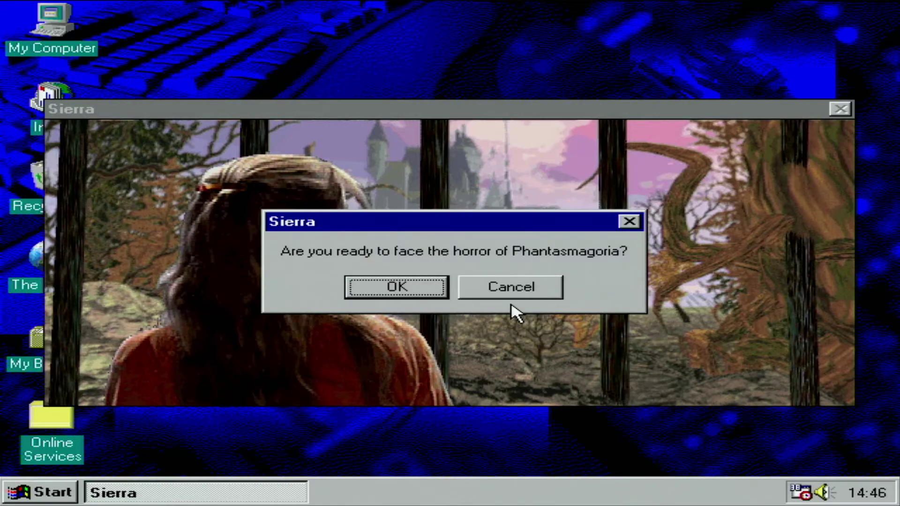
Confirm the launch of the Phantasmagoria game
{"action": "left_click", "coordinate": [393, 293]}
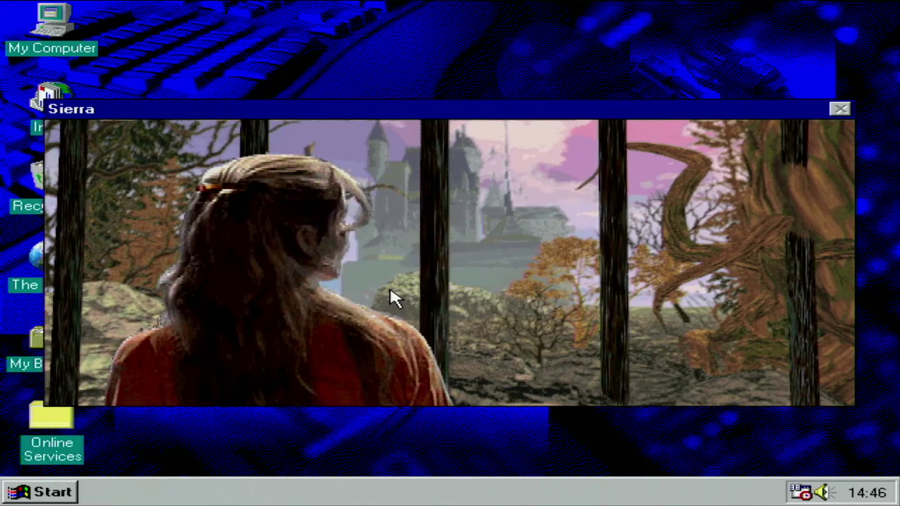